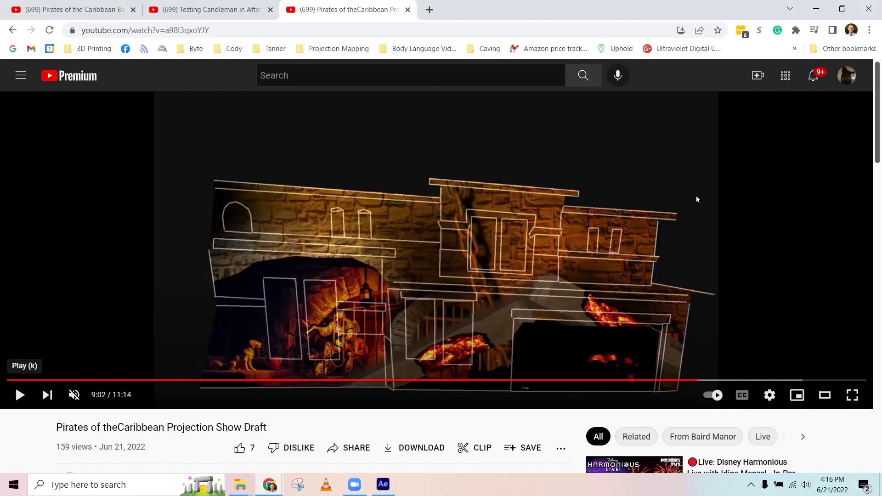
# Watch the projection show draft, pause it at 9:35, and switch to After Effects
pyautogui.press('k')
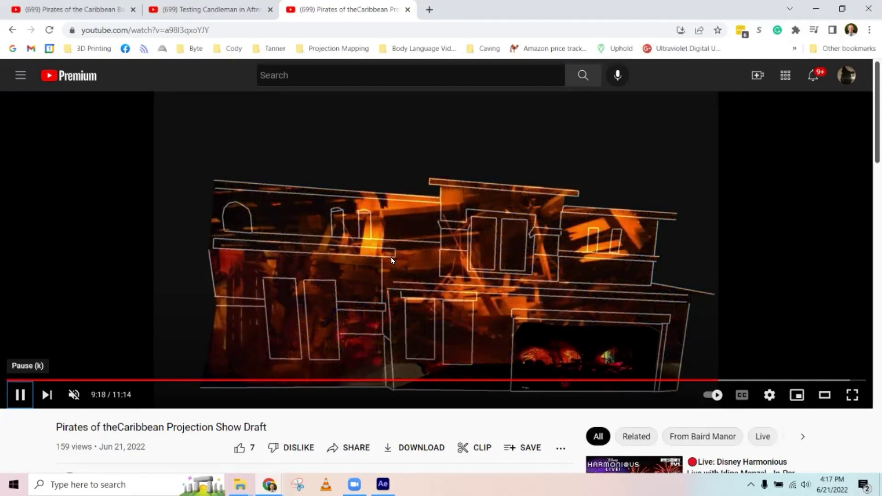
pyautogui.click(852, 395)
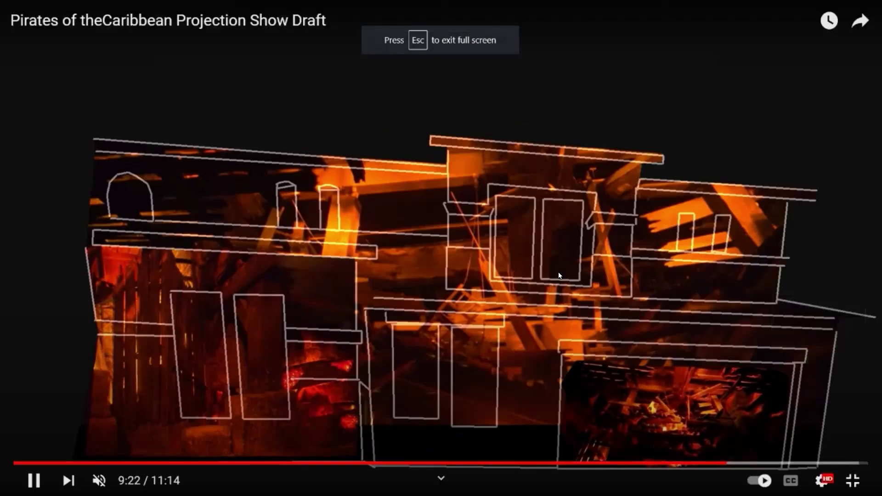
pyautogui.press('Escape')
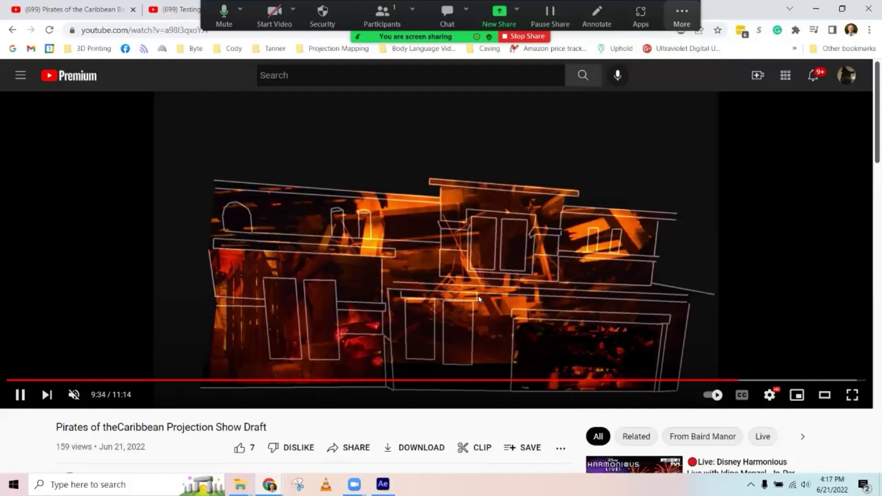
pyautogui.click(470, 310)
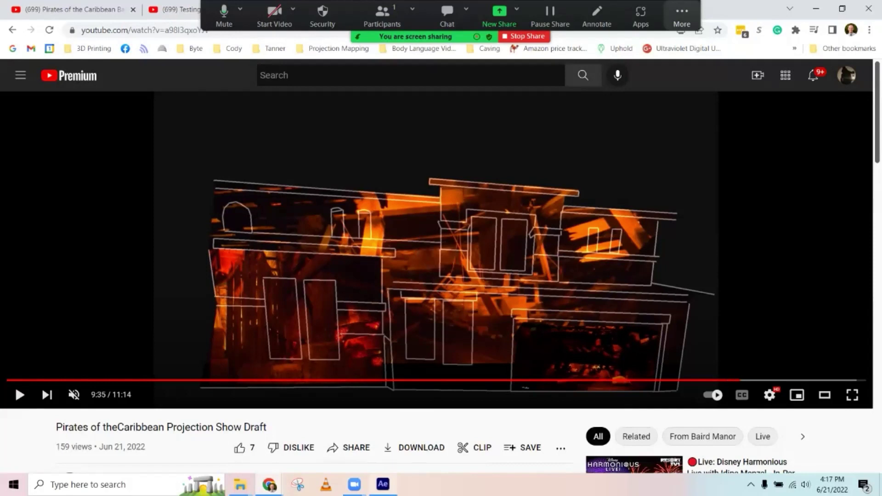
pyautogui.click(382, 484)
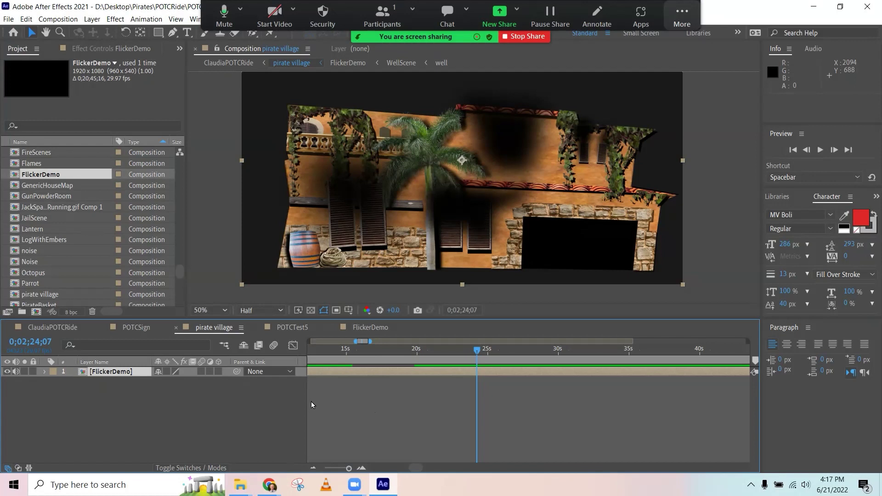
pyautogui.click(43, 371)
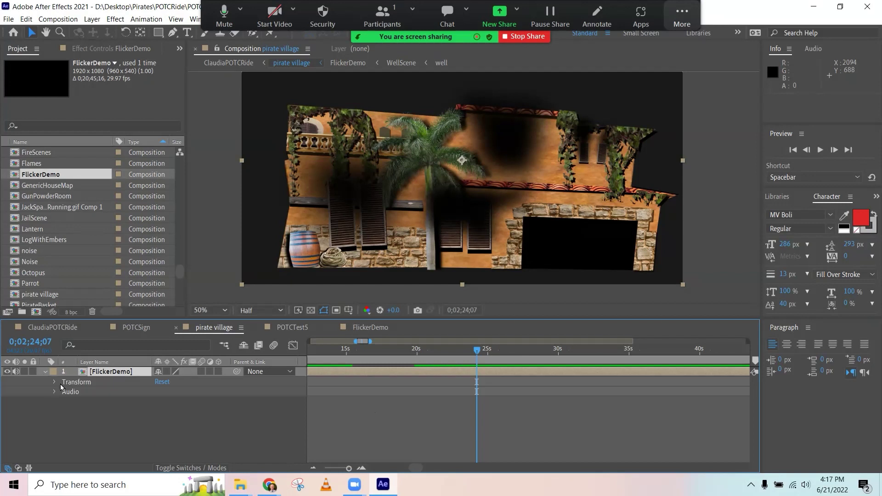
pyautogui.click(54, 392)
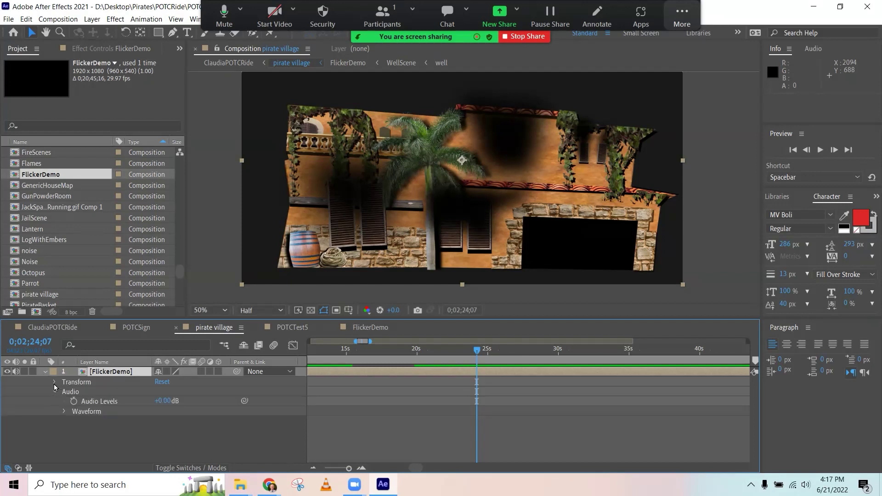
pyautogui.click(54, 383)
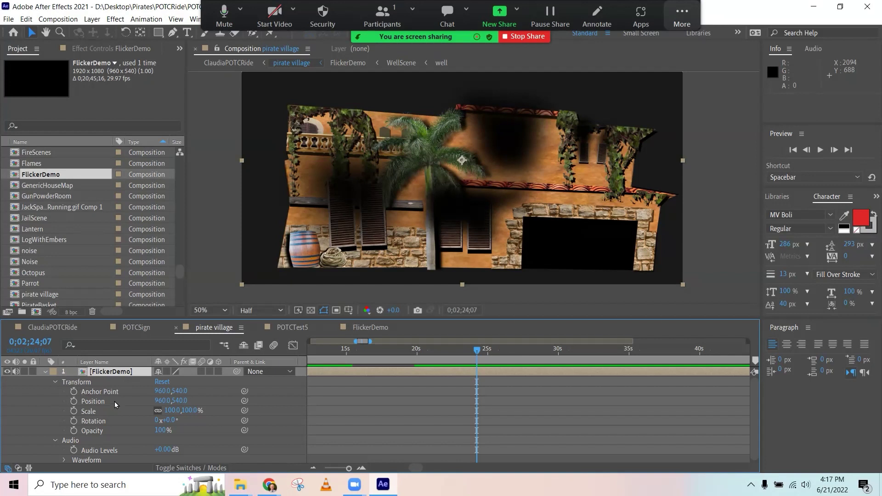
pyautogui.scroll(-1, 101, 414)
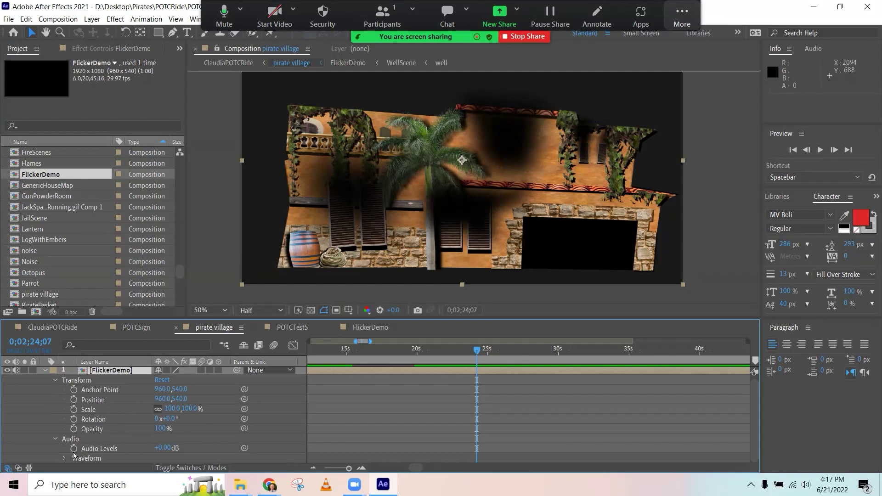
pyautogui.scroll(1, 99, 409)
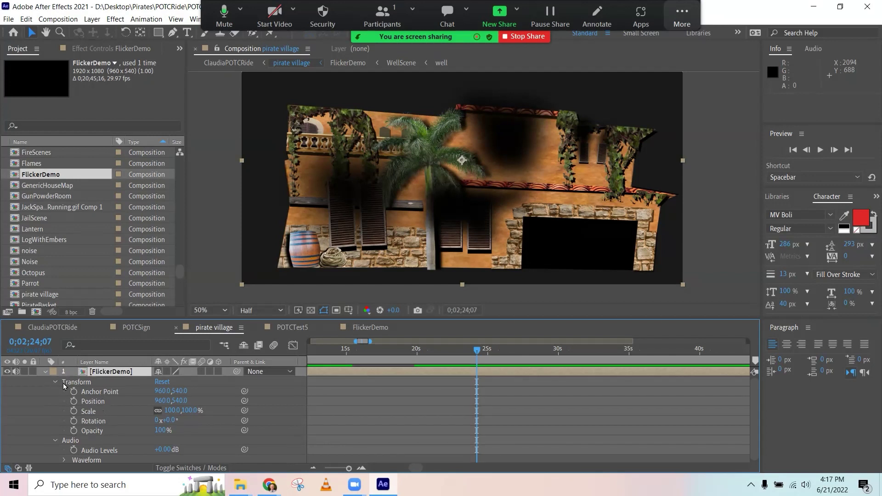
pyautogui.click(45, 373)
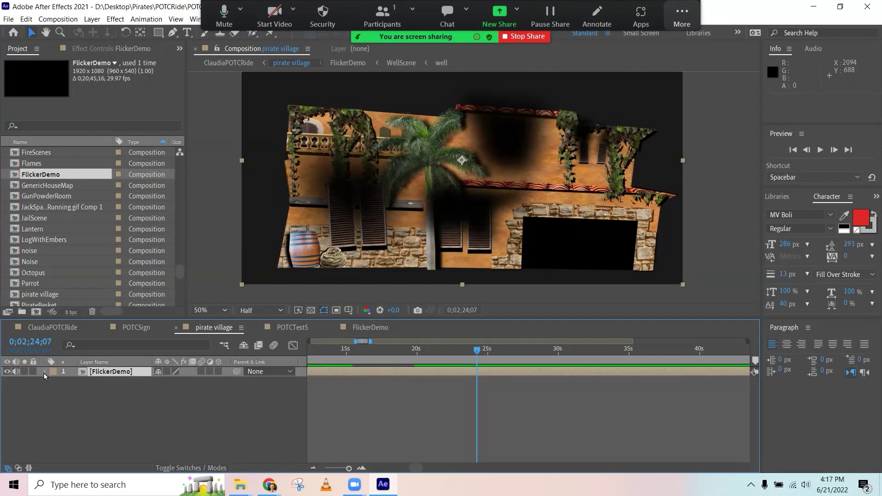
# Add a yellow spot light layer named FireFlicker and dismiss the 3D warning
pyautogui.click(91, 19)
pyautogui.moveTo(220, 31)
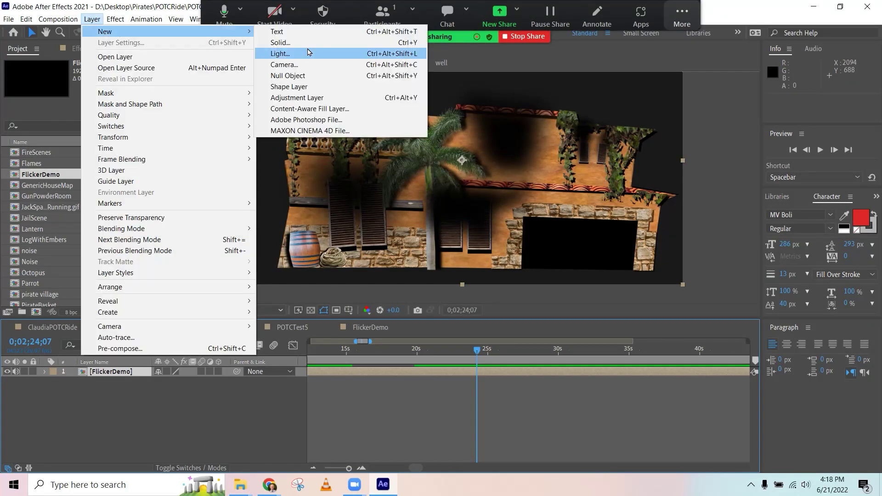
pyautogui.click(280, 53)
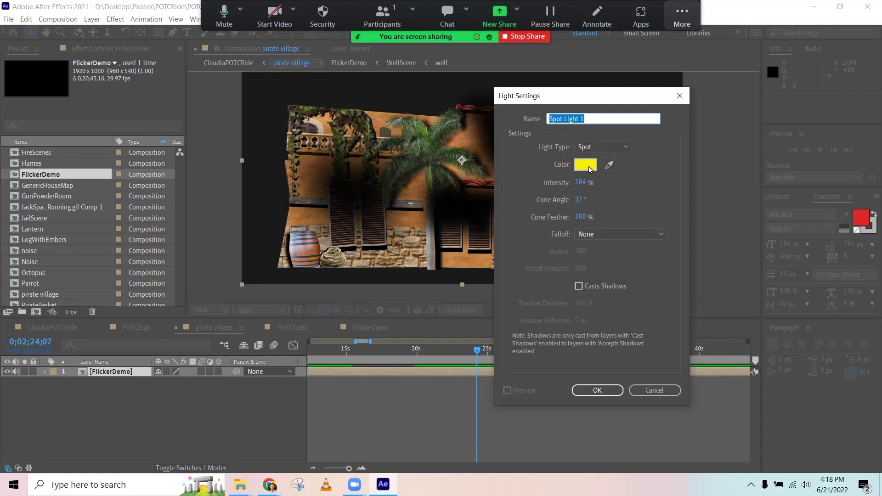
pyautogui.write('FireFlicker')
pyautogui.click(596, 390)
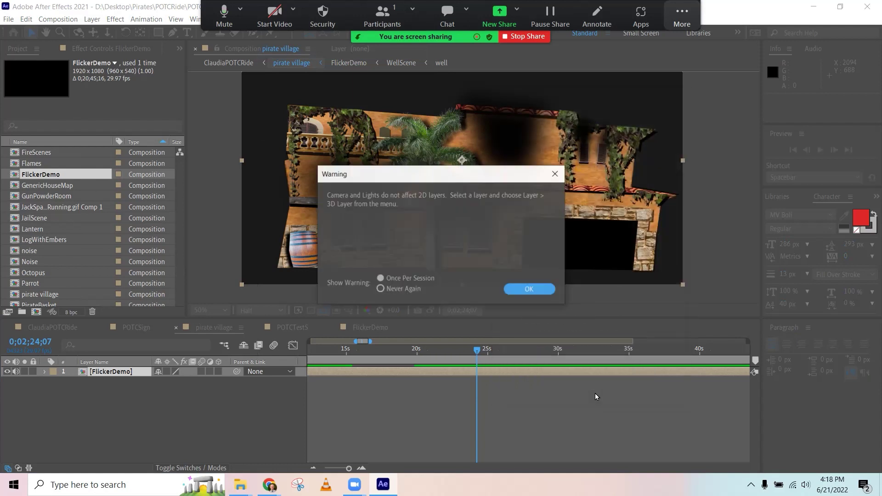
pyautogui.click(525, 292)
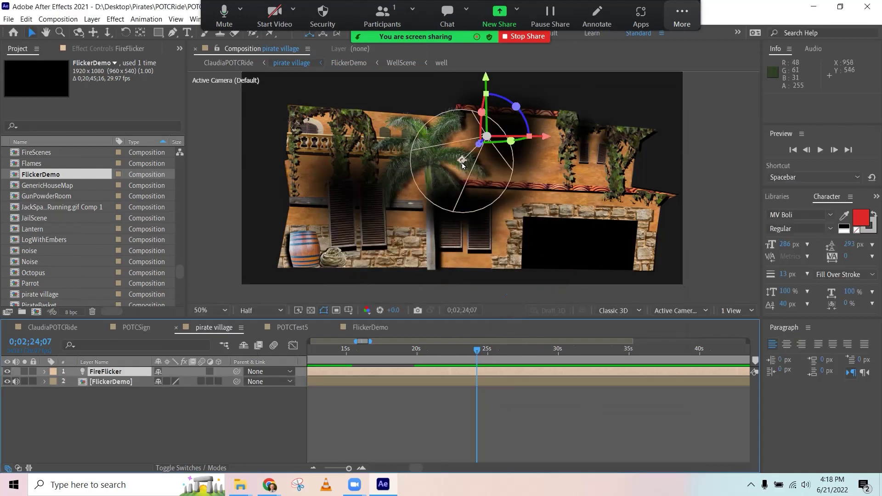
# Nudge the FireFlicker light down-right and make the FlickerDemo layer 3D
pyautogui.moveTo(456, 156); pyautogui.dragTo(465, 168)
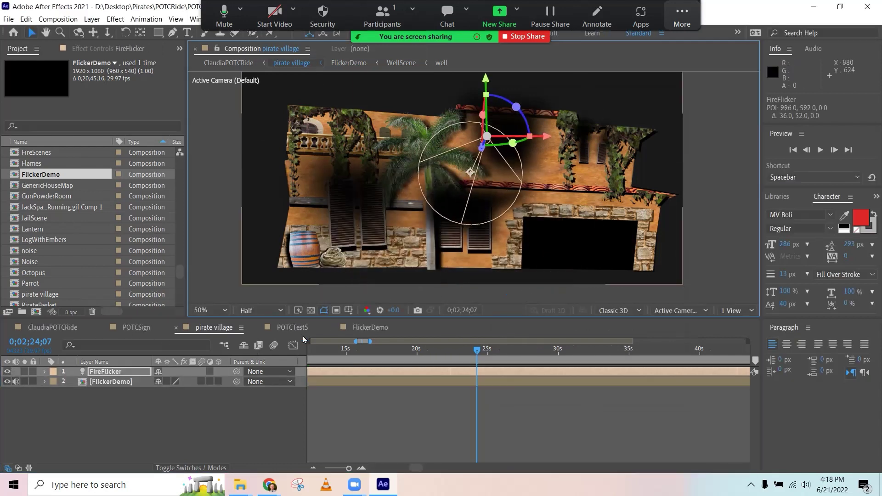
pyautogui.click(216, 382)
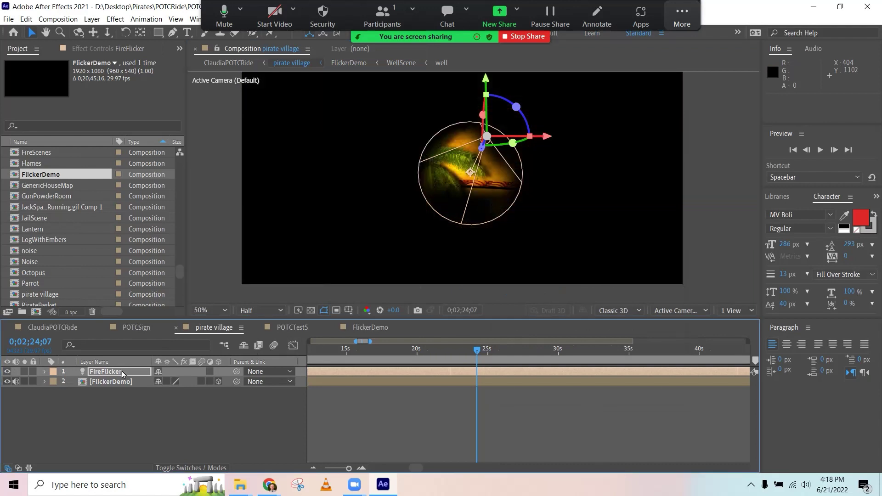
pyautogui.click(42, 374)
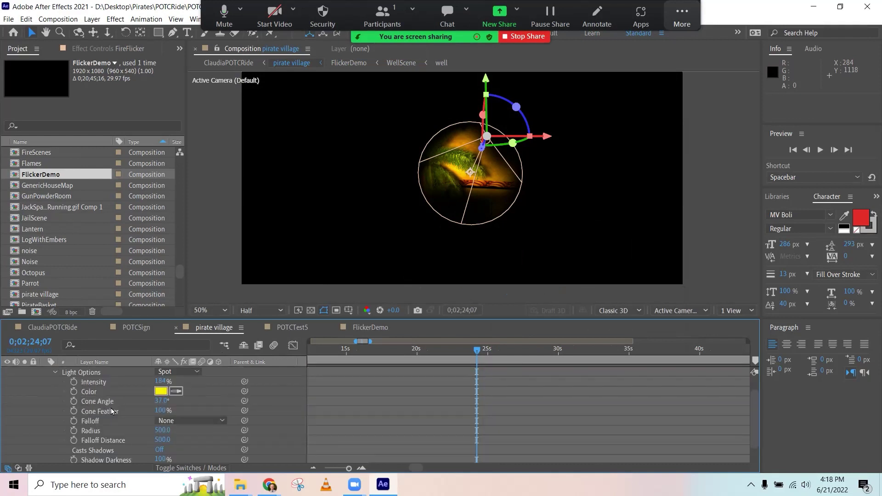
pyautogui.click(56, 383)
# Widen the spot cone angle to about 90° and lower the light to Position Y 1040
pyautogui.moveTo(158, 401); pyautogui.dragTo(153, 405)
pyautogui.scroll(3, 64, 390)
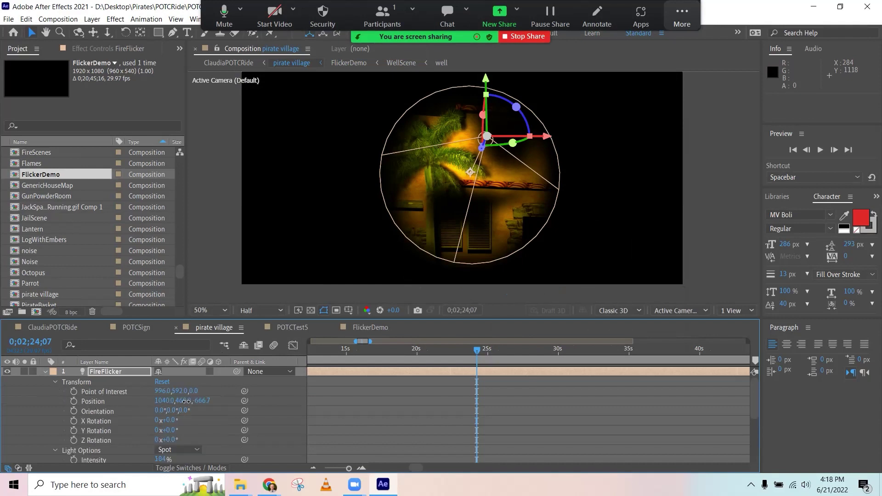
pyautogui.moveTo(183, 400); pyautogui.dragTo(252, 398)
pyautogui.moveTo(184, 401); pyautogui.dragTo(183, 391)
pyautogui.scroll(-3, 171, 401)
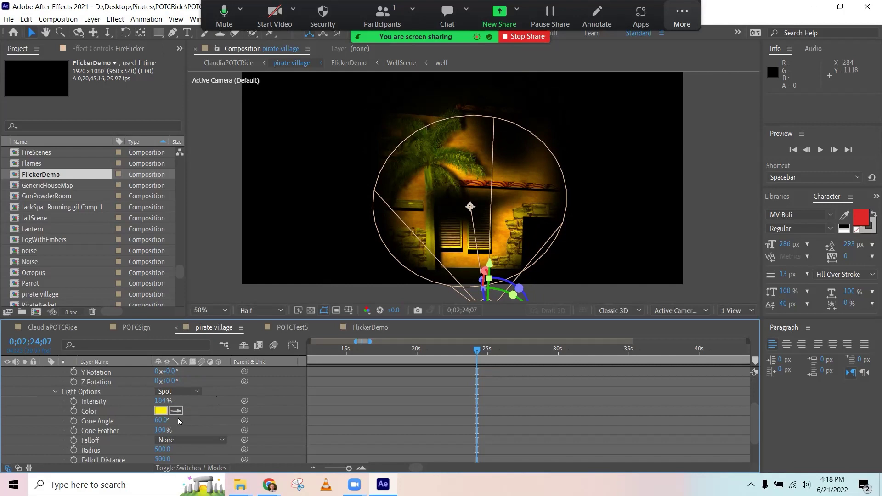
pyautogui.moveTo(163, 420); pyautogui.dragTo(189, 419)
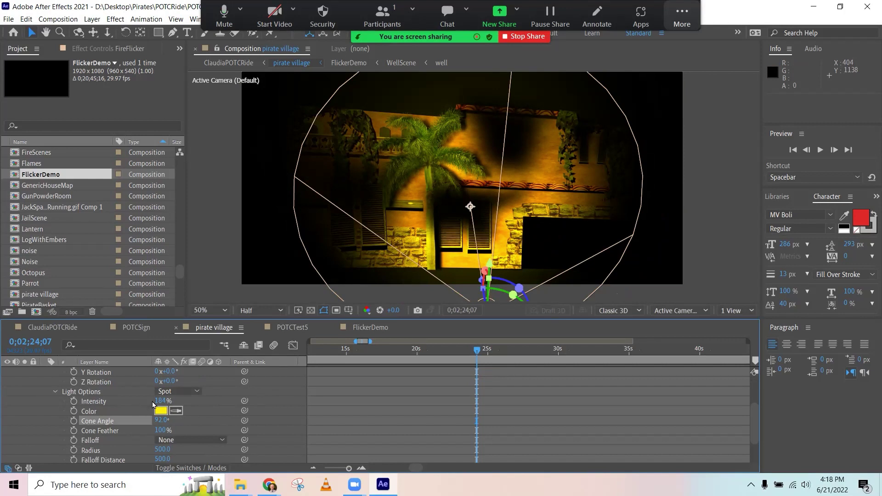
# Lower the light's Intensity and drive it with the expression wiggle(4, 70)
pyautogui.click(91, 403)
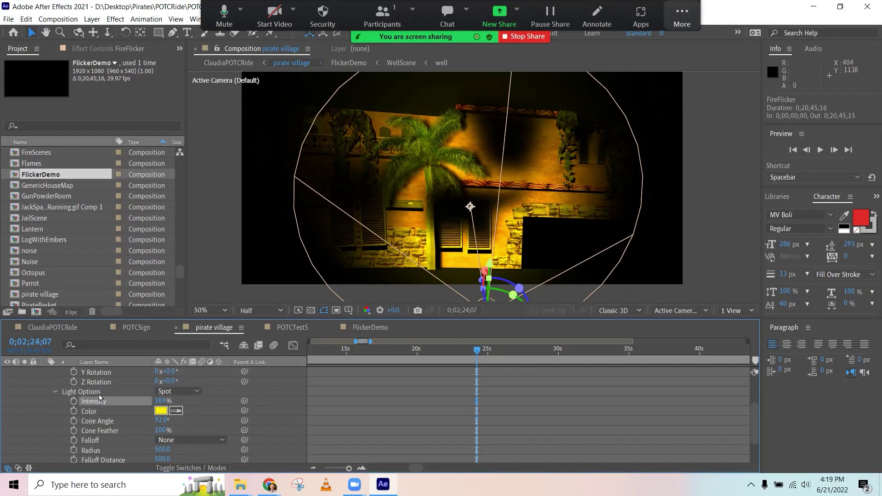
pyautogui.moveTo(161, 401); pyautogui.dragTo(141, 399)
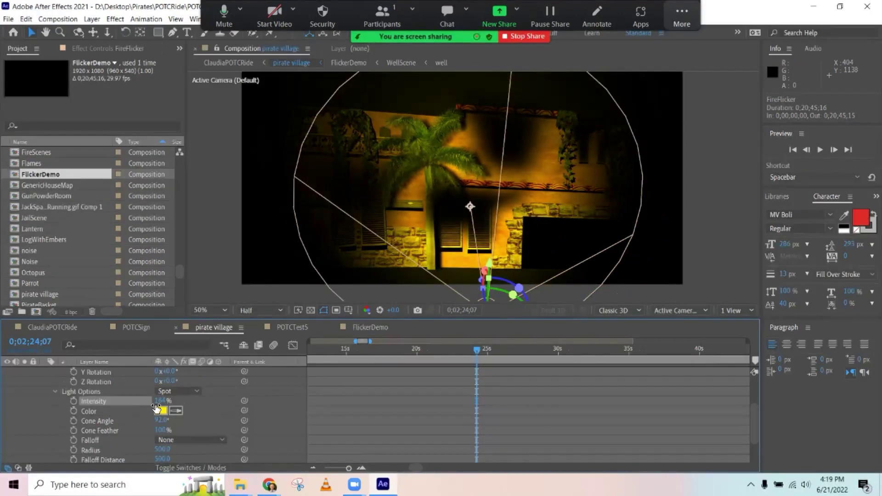
pyautogui.keyDown('alt'); pyautogui.click(73, 402); pyautogui.keyUp('alt')
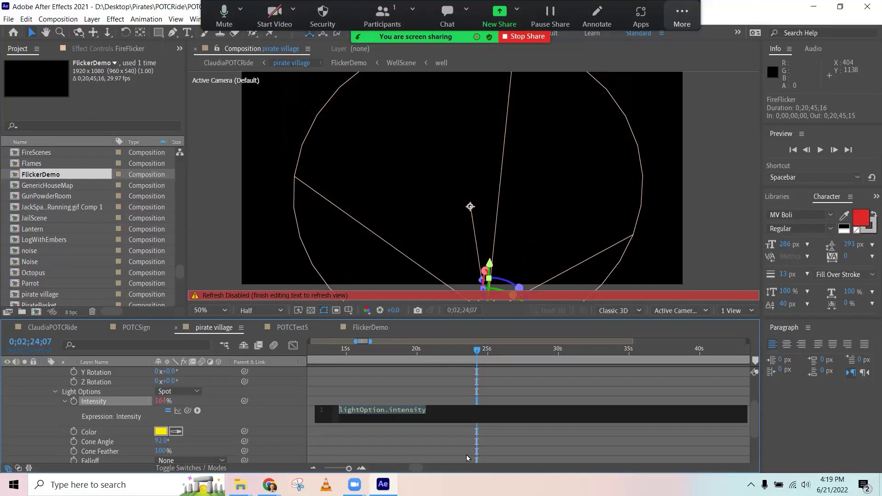
pyautogui.write('wiggle')
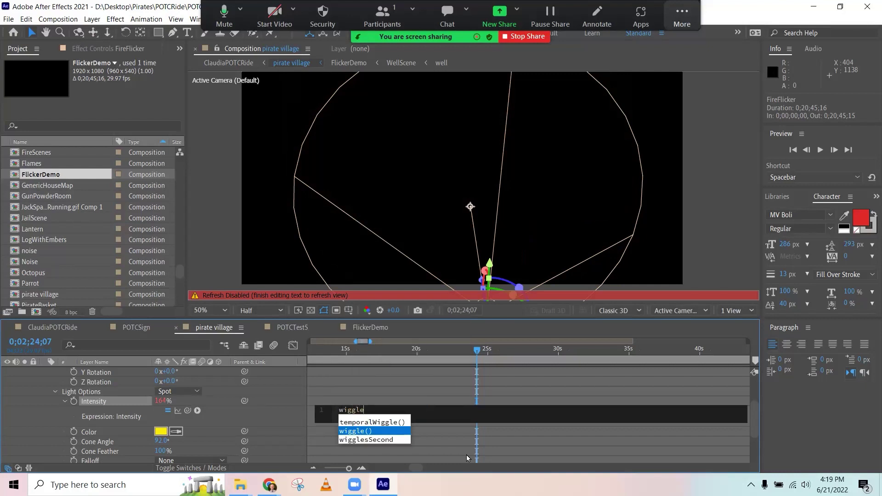
pyautogui.press('Return')
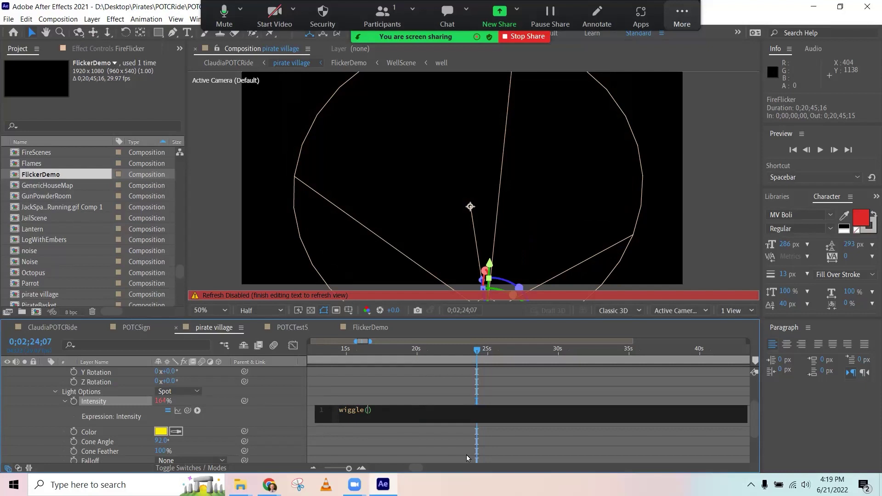
pyautogui.write('4')
pyautogui.write(',')
pyautogui.write('50')
pyautogui.write('70')
pyautogui.click(103, 381)
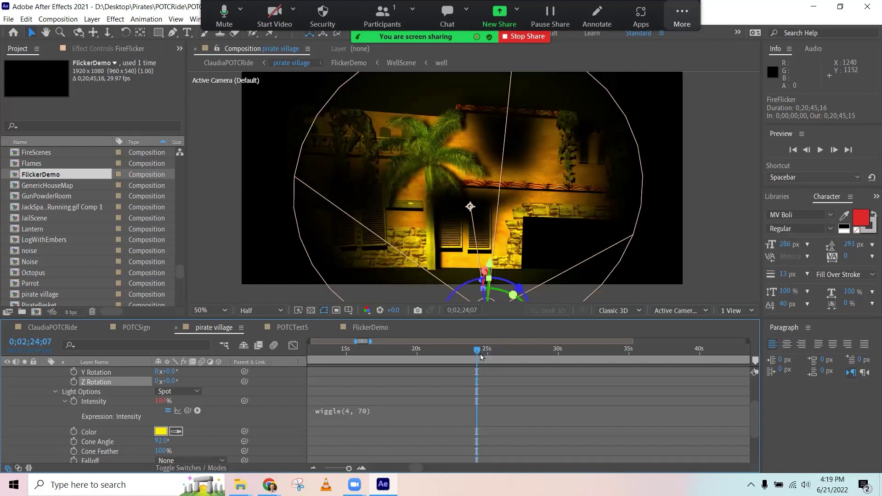
# Preview the flickering glow in real time from 0;02;24;19
pyautogui.press('space')
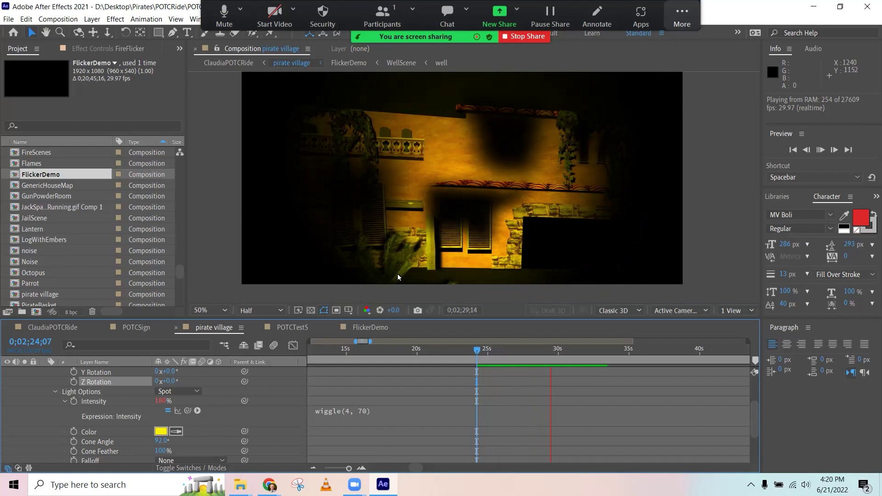
pyautogui.click(483, 352)
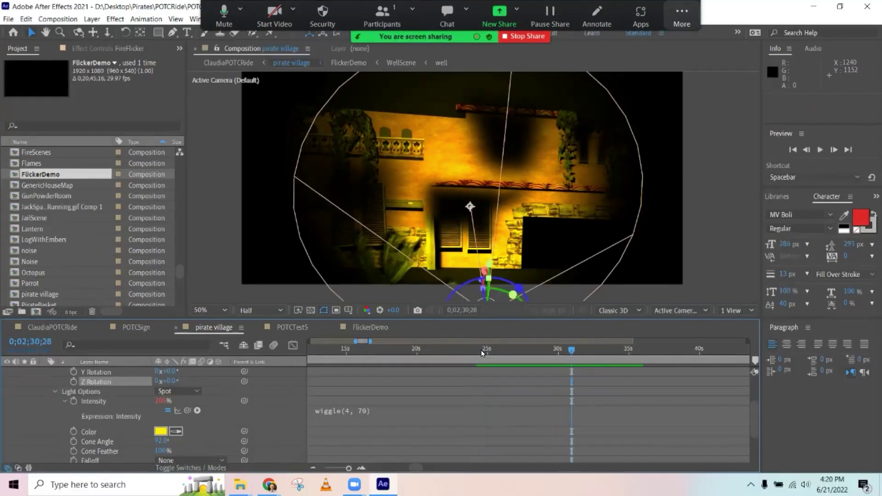
pyautogui.press('space')
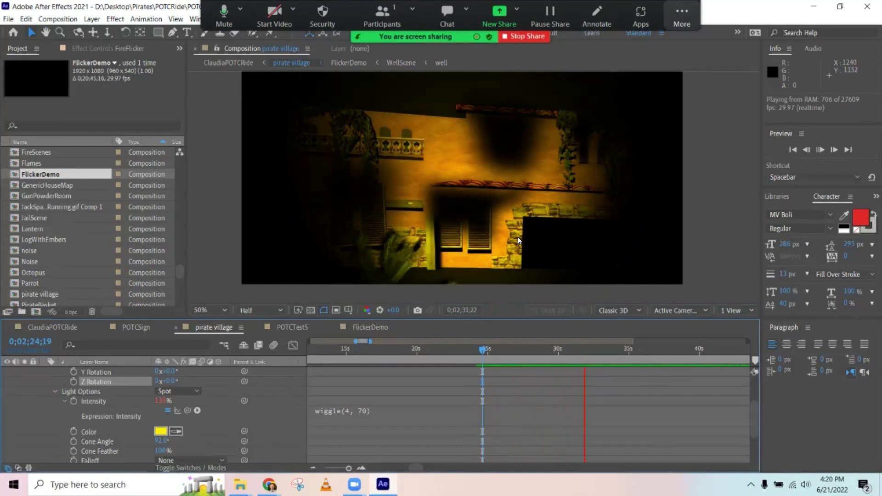
pyautogui.press('space')
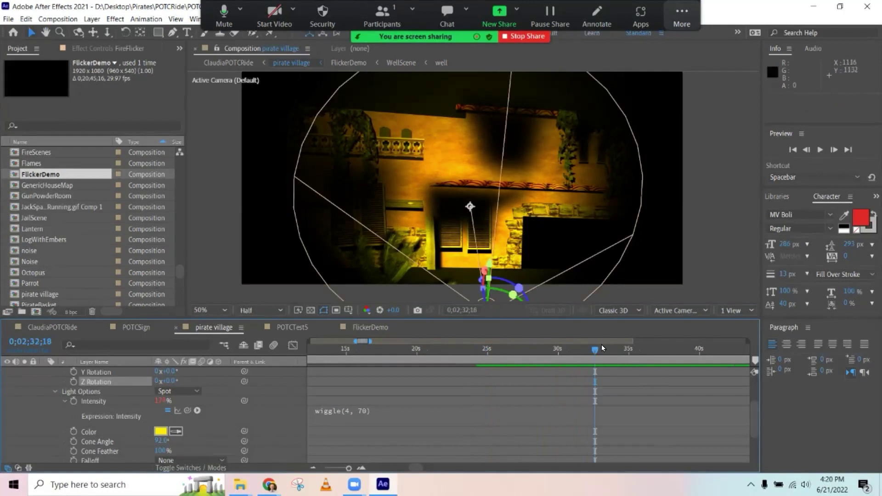
# Preview the flicker again from 0;02;24;24, then switch to the browser
pyautogui.click(485, 350)
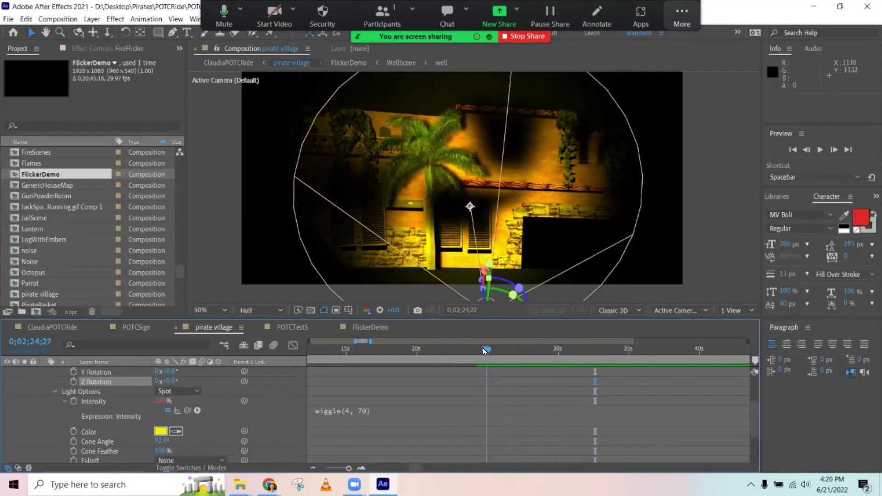
pyautogui.press('space')
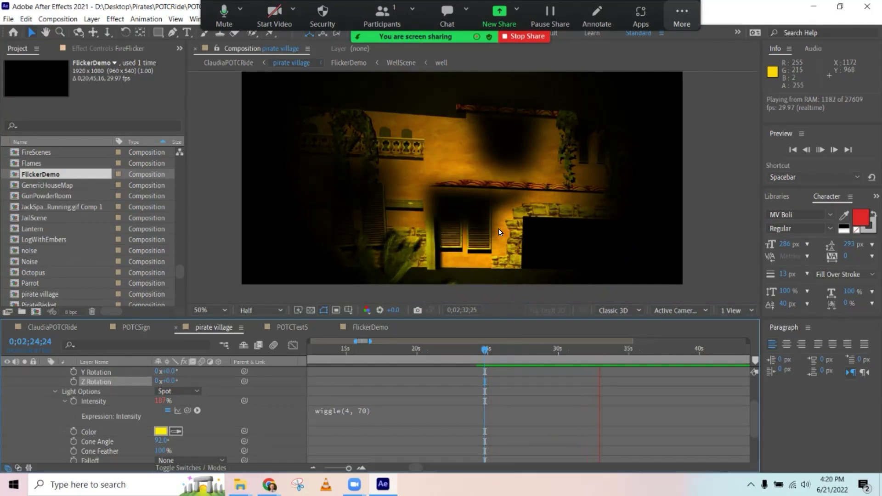
pyautogui.press('space')
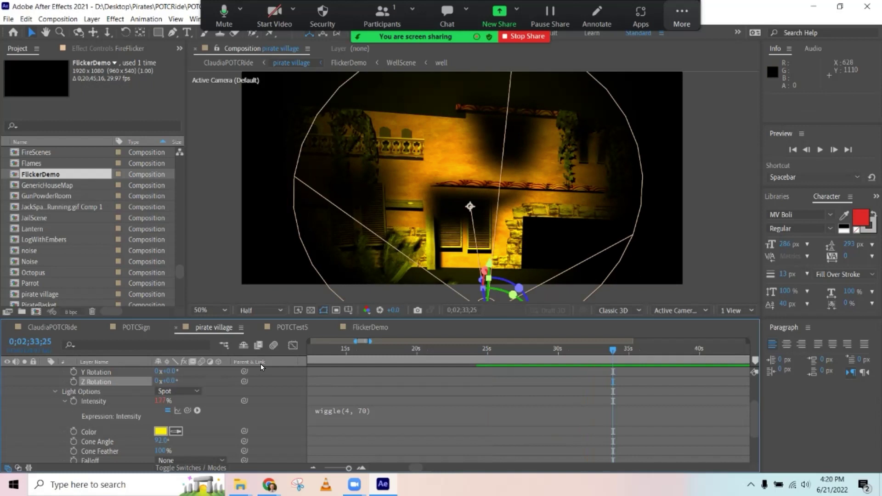
pyautogui.hotkey('alt', 'Tab')
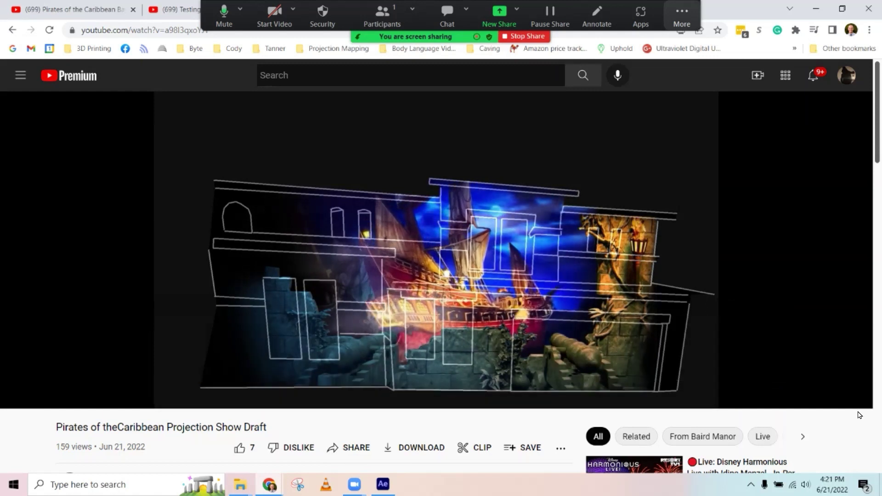
# Play the Pirates of the Caribbean projection show draft full screen
pyautogui.click(852, 395)
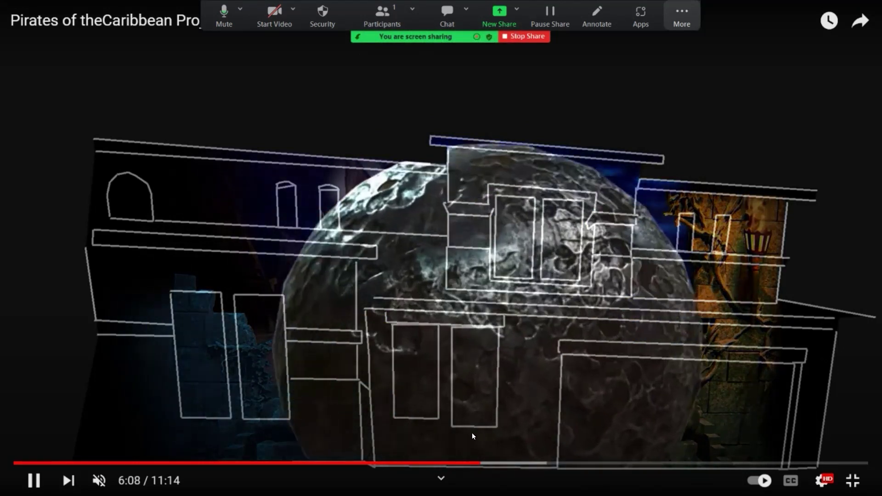
# Rewind the draft to 6:04, pause, then resume playback from 5:47
pyautogui.press('Left')
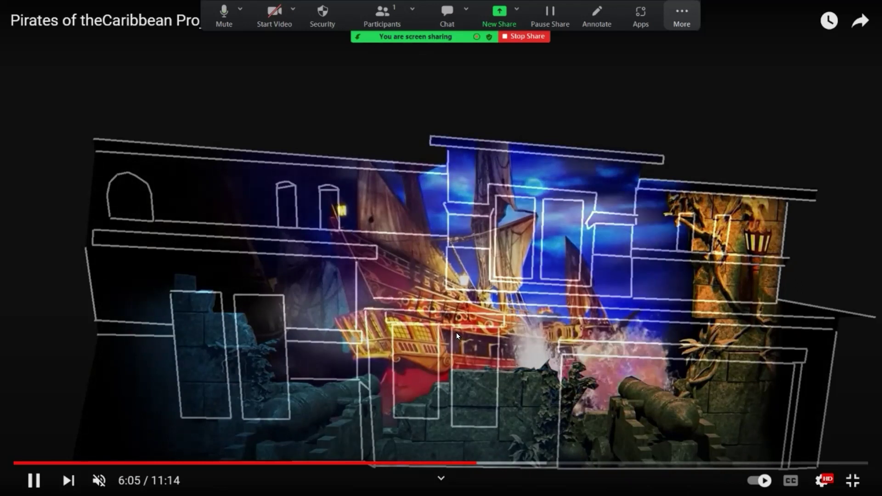
pyautogui.press('Left')
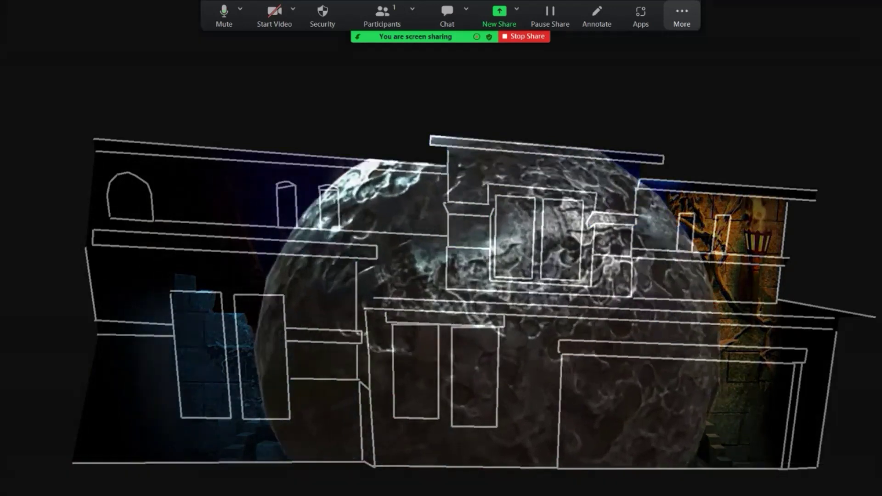
pyautogui.press('Left')
pyautogui.press('space')
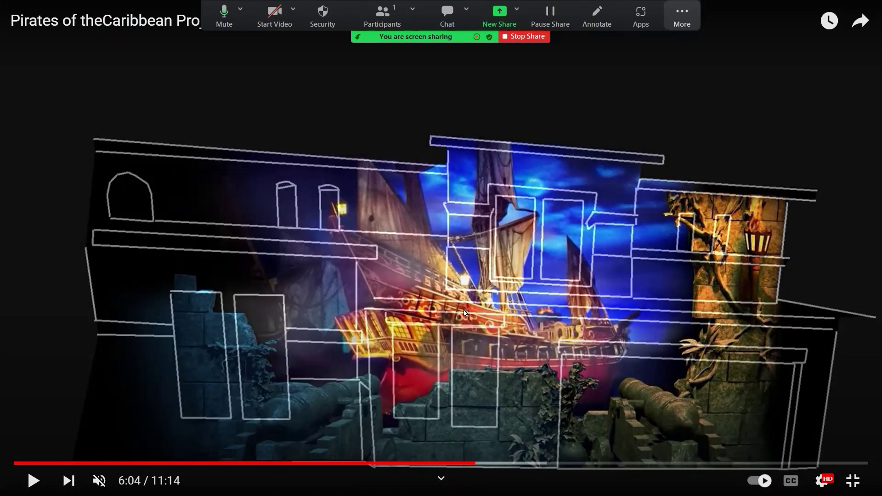
pyautogui.click(454, 463)
pyautogui.click(403, 330)
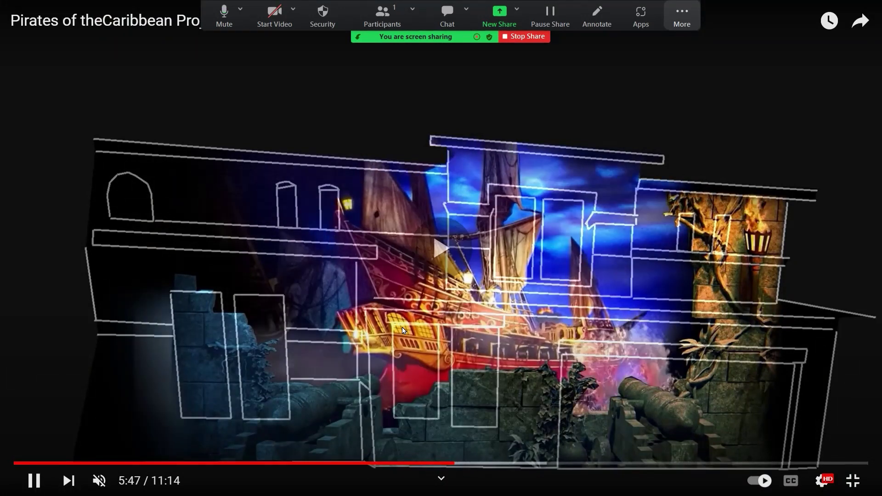